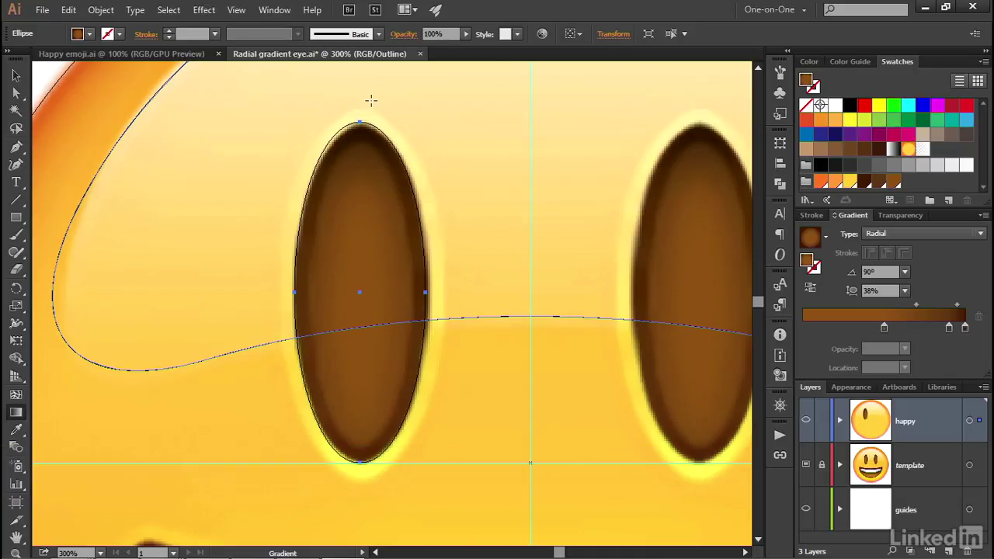
# Step: Give the brown eye ellipse a white-to-black linear gradient stroke with a weight of 14 pt
pyautogui.moveTo(466, 411); pyautogui.dragTo(346, 414)
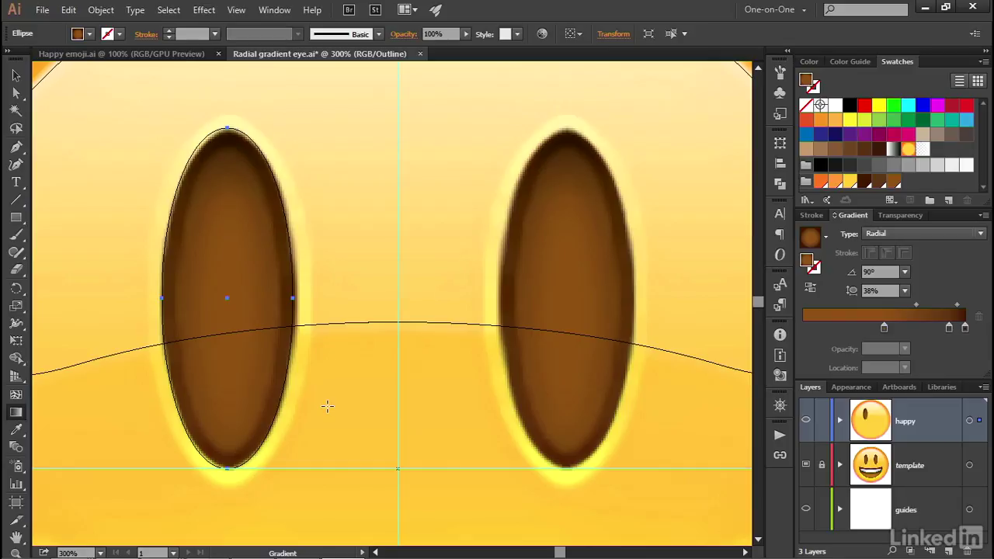
pyautogui.hotkey('ctrl', 'y')
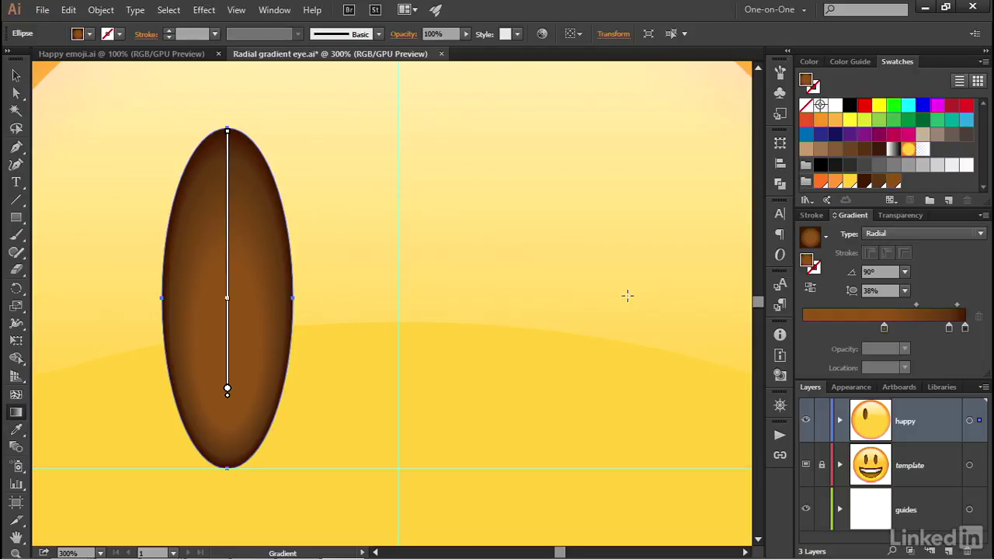
pyautogui.click(813, 268)
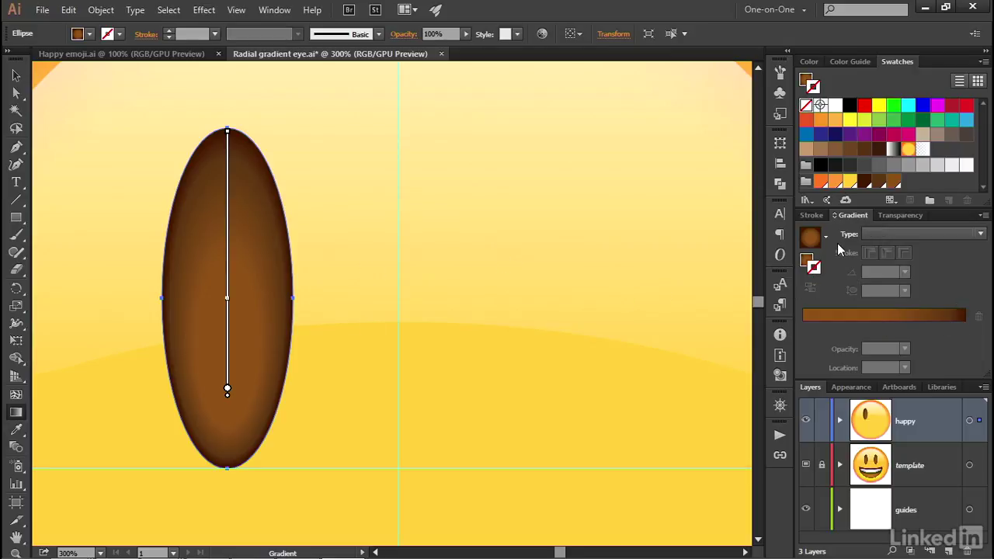
pyautogui.click(893, 154)
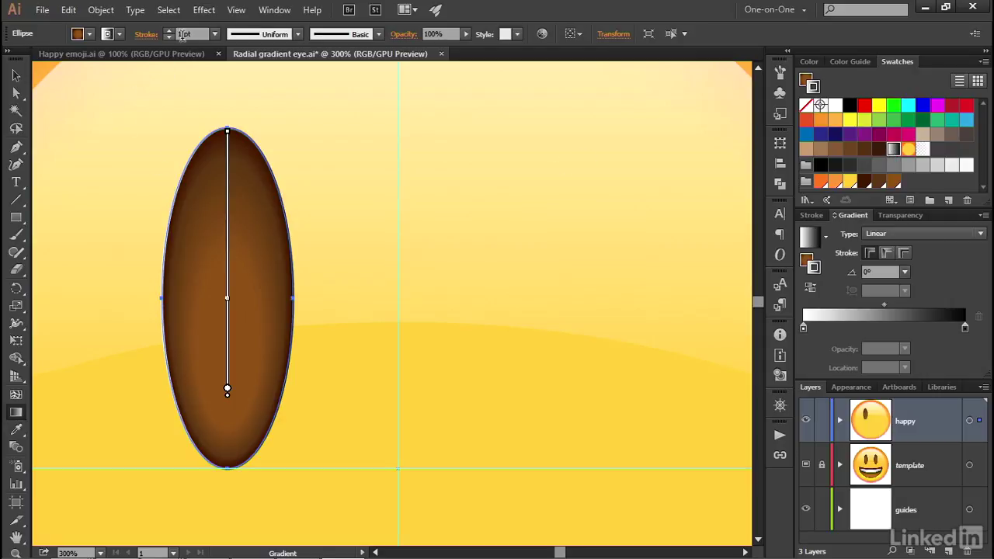
pyautogui.click(191, 34)
pyautogui.write('14')
pyautogui.press('Return')
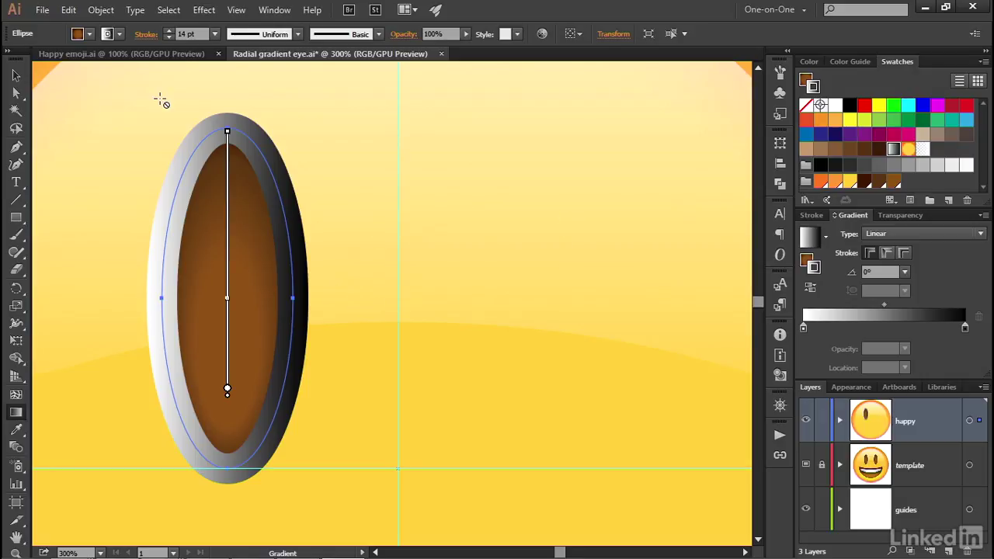
# Step: Set the stroke gradient's angle to 90° and apply the gradient across the stroke, after trying it along the stroke
pyautogui.click(17, 75)
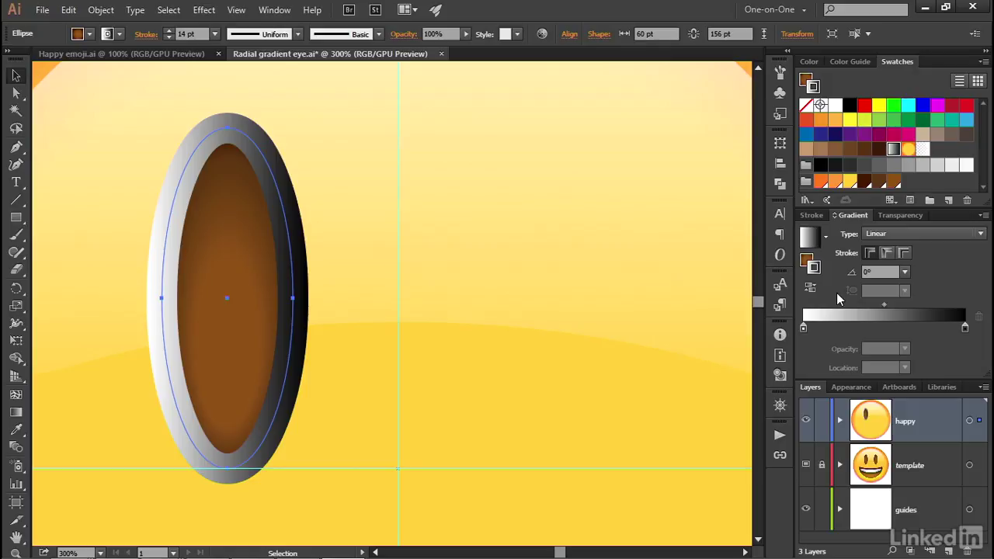
pyautogui.click(864, 272)
pyautogui.write('90')
pyautogui.press('Return')
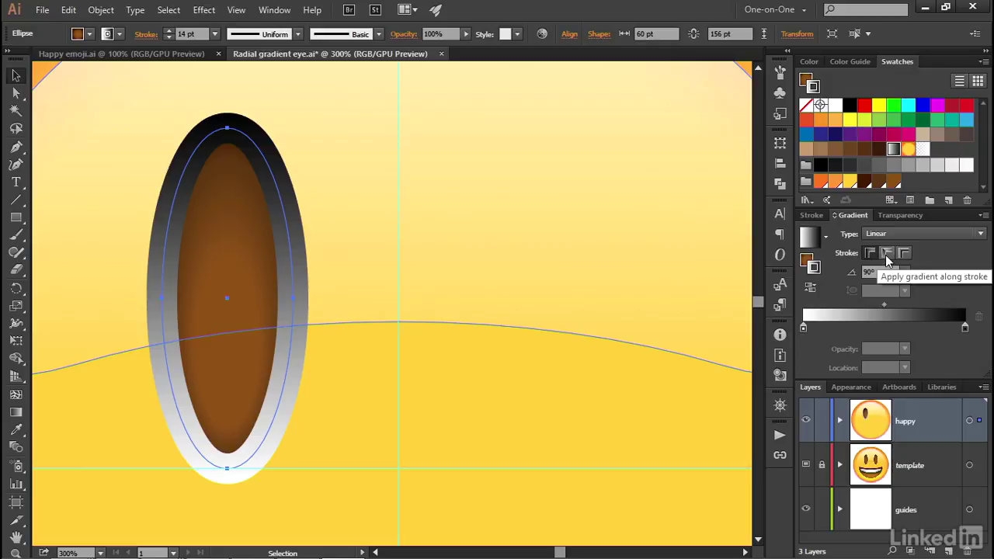
pyautogui.click(888, 256)
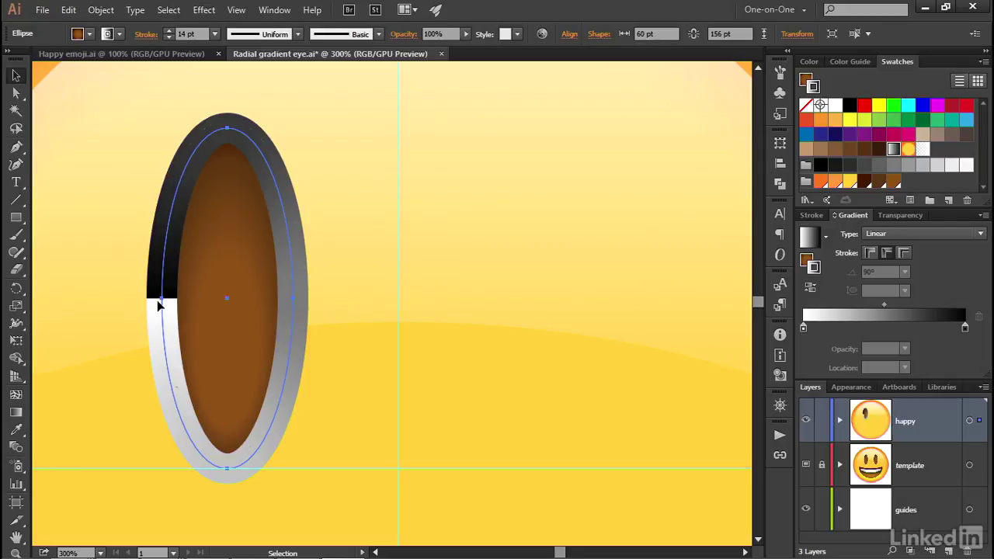
pyautogui.click(904, 254)
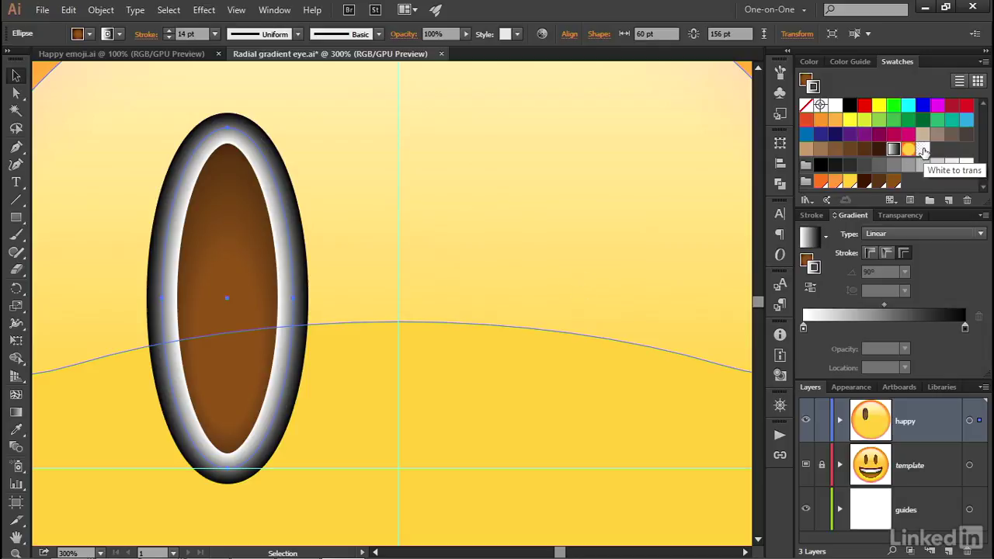
# Step: Apply the white-to-transparent gradient swatch to the stroke and make its end stop RGB Yellow with 100% opacity at 20% location
pyautogui.click(922, 149)
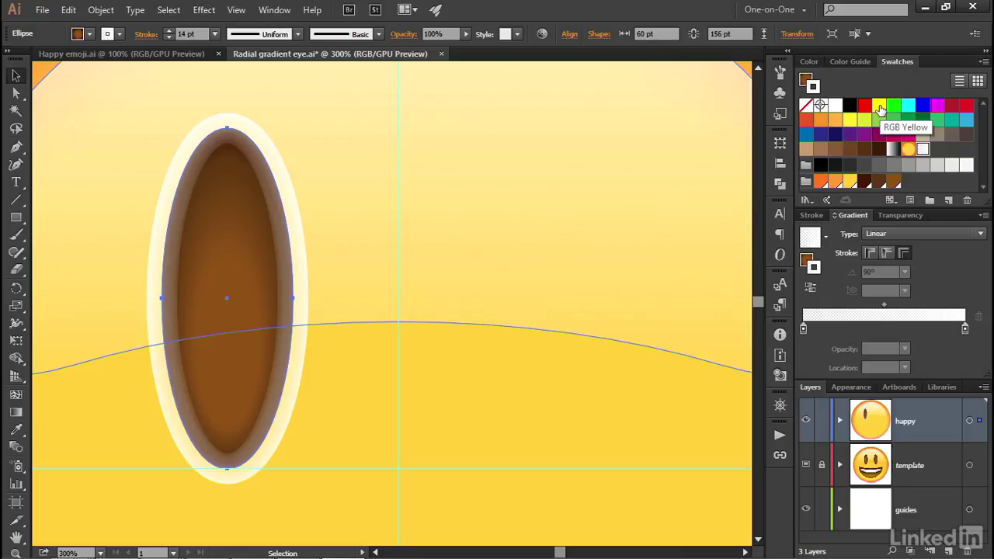
pyautogui.moveTo(880, 109)
pyautogui.mouseDown()
pyautogui.moveTo(909, 273)
pyautogui.moveTo(940, 338)
pyautogui.moveTo(966, 332)
pyautogui.mouseUp()
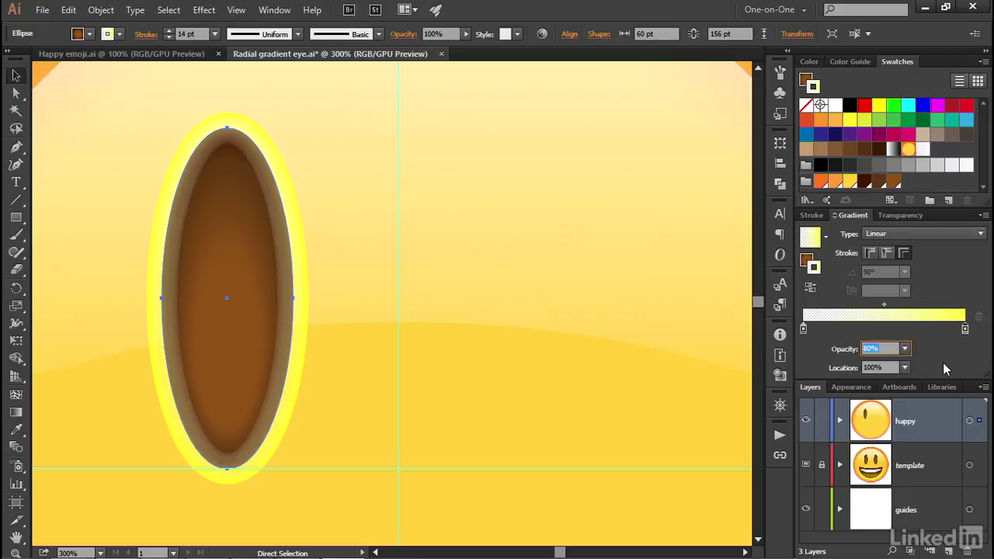
pyautogui.write('100')
pyautogui.press('Tab')
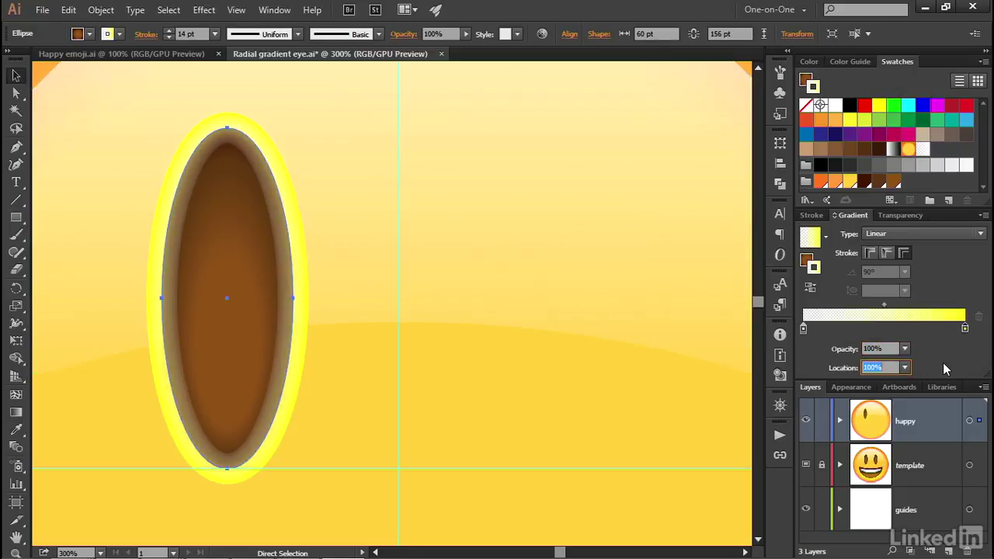
pyautogui.write('20')
pyautogui.press('Tab')
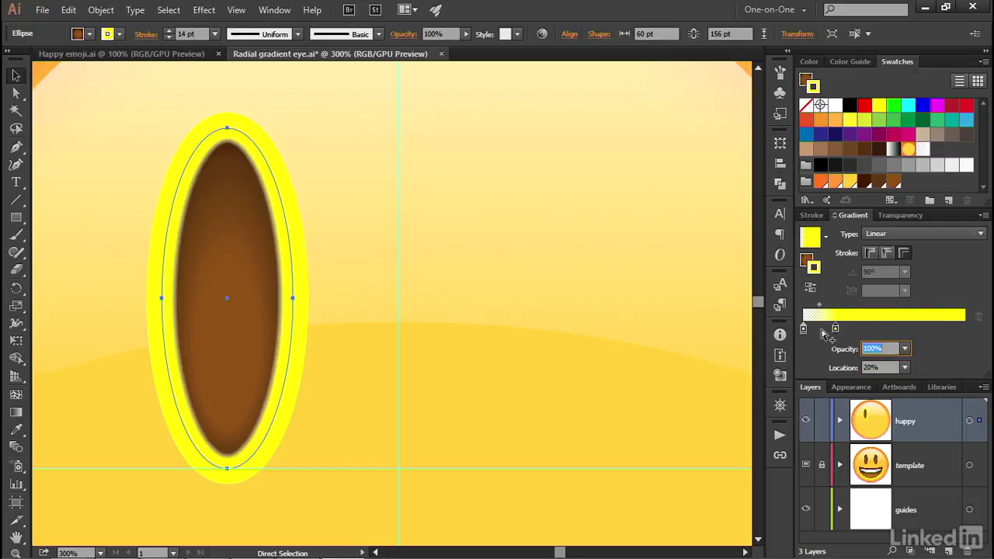
# Step: Copy the yellow stop onto the stroke gradient's start stop, set that stop's opacity to 0%, and reverse the gradient
pyautogui.moveTo(835, 332); pyautogui.dragTo(804, 329)
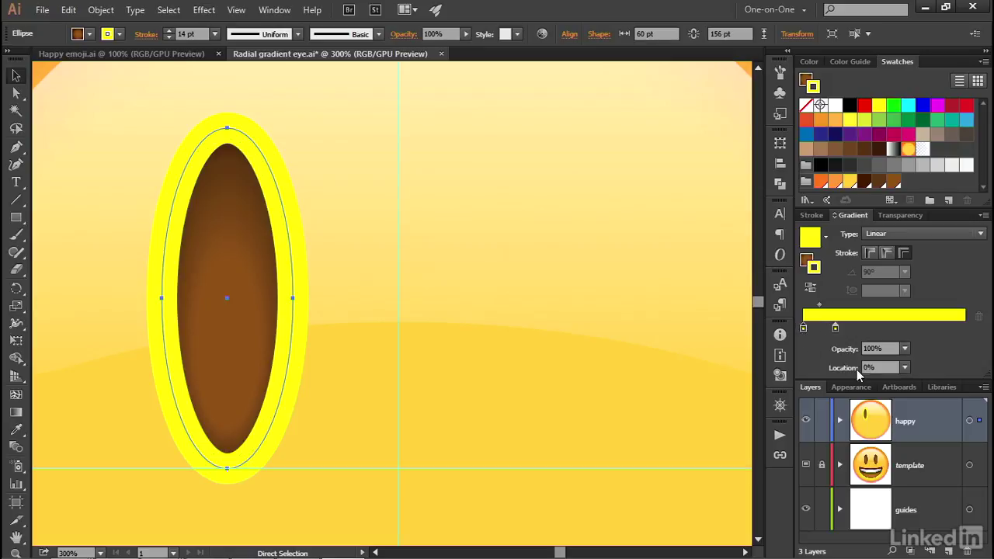
pyautogui.click(874, 349)
pyautogui.write('0')
pyautogui.press('Return')
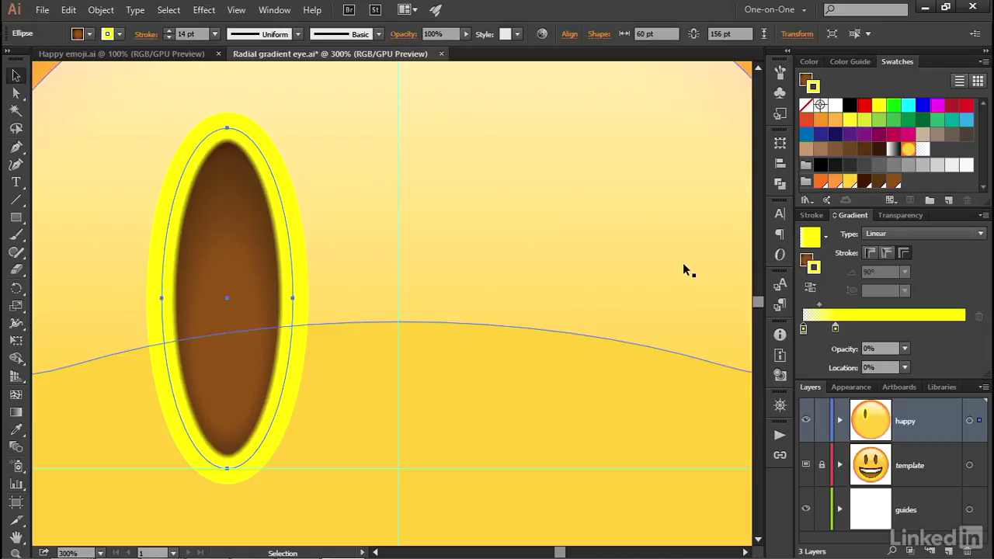
pyautogui.click(810, 289)
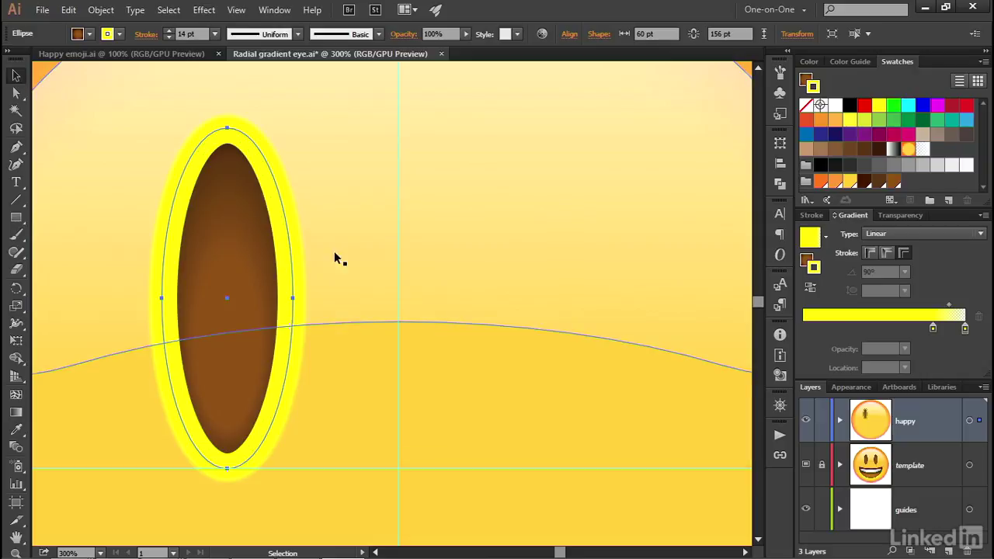
# Step: Move the stroke beneath the fill in the eye ellipse's appearance attributes
pyautogui.click(275, 10)
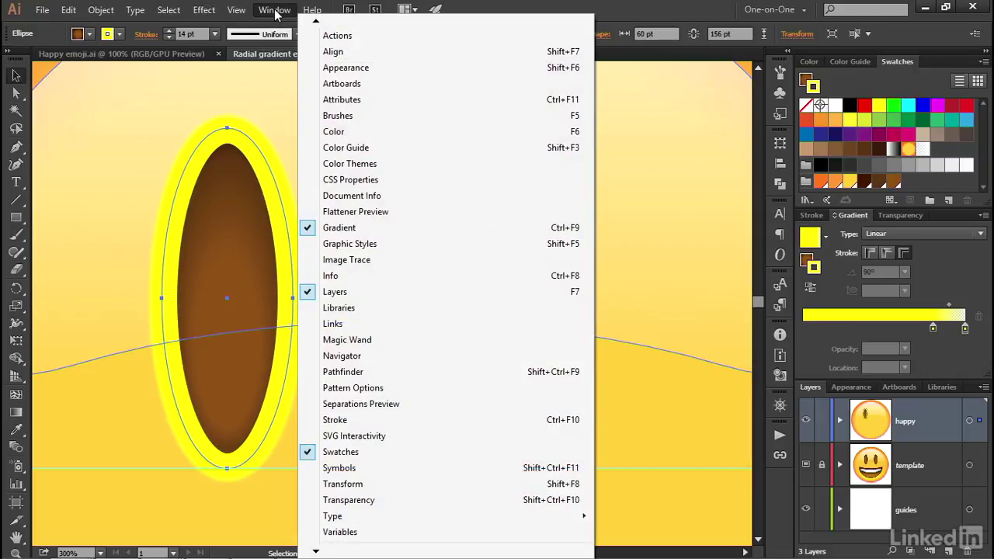
pyautogui.click(378, 71)
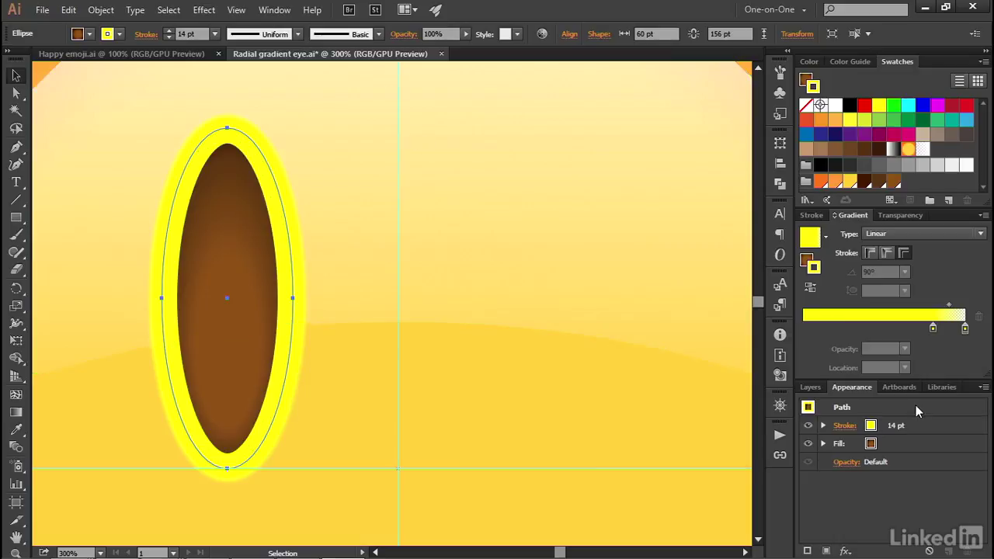
pyautogui.moveTo(929, 421); pyautogui.dragTo(925, 451)
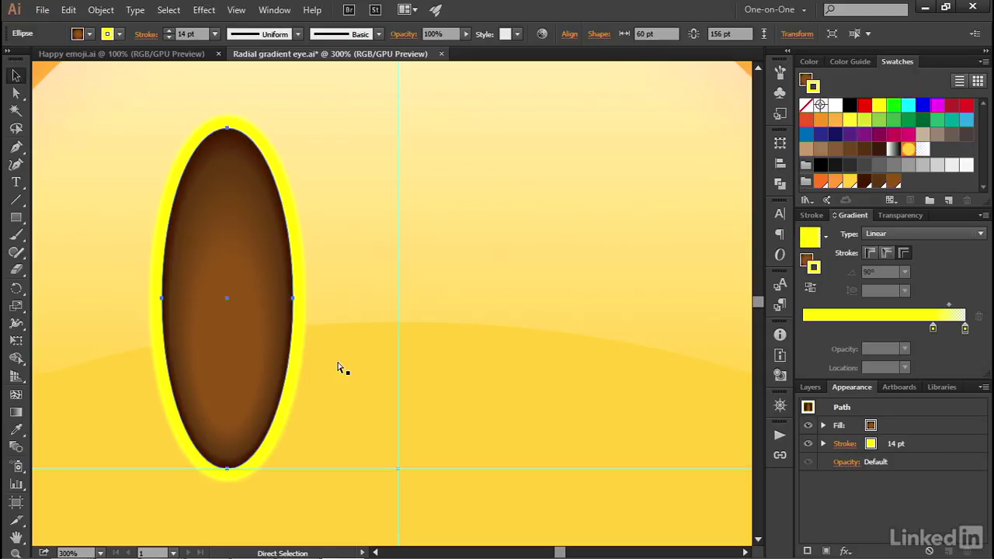
# Step: Compare the eye with the template artwork, and set the blend mode of the ellipse's stroke to Screen
pyautogui.hotkey('ctrl', 'y')
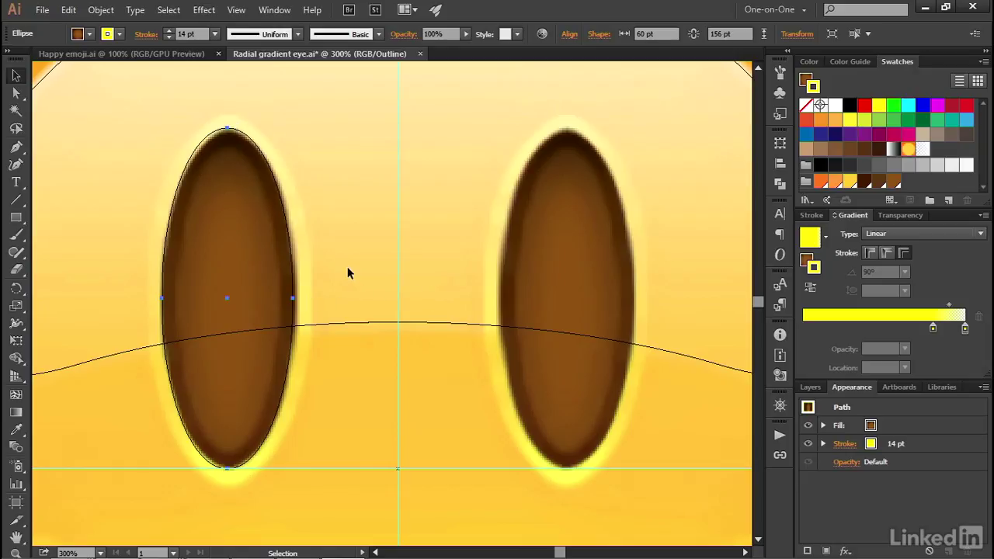
pyautogui.hotkey('ctrl', 'y')
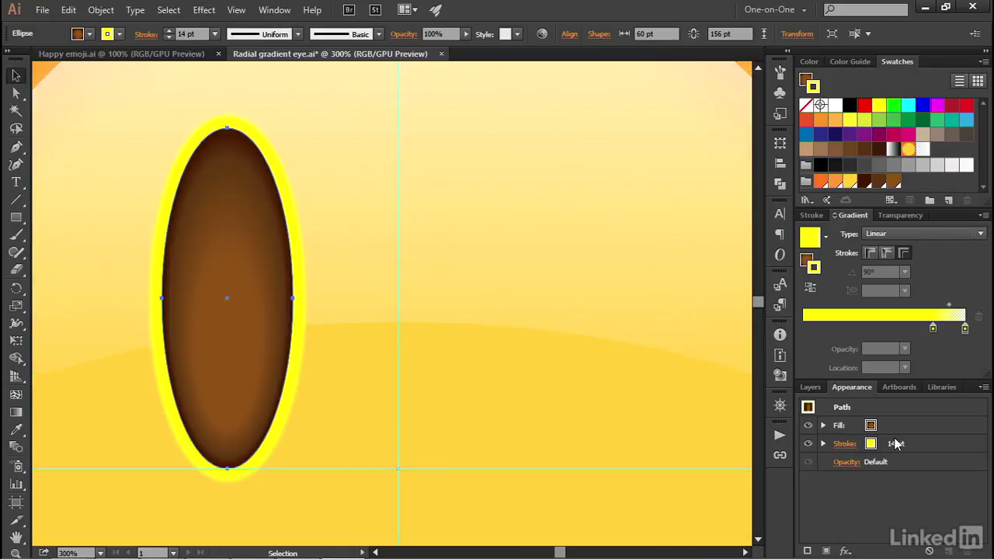
pyautogui.click(939, 441)
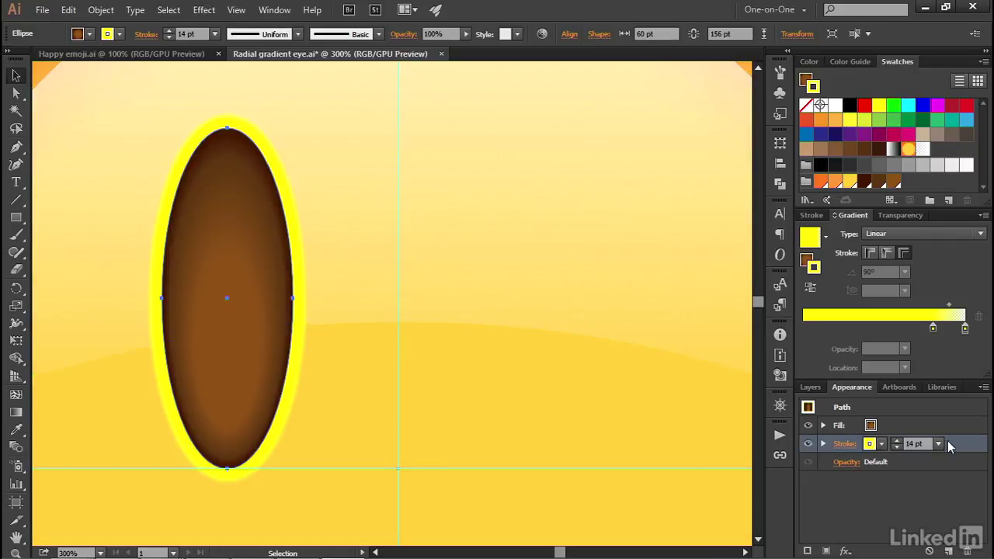
pyautogui.click(825, 445)
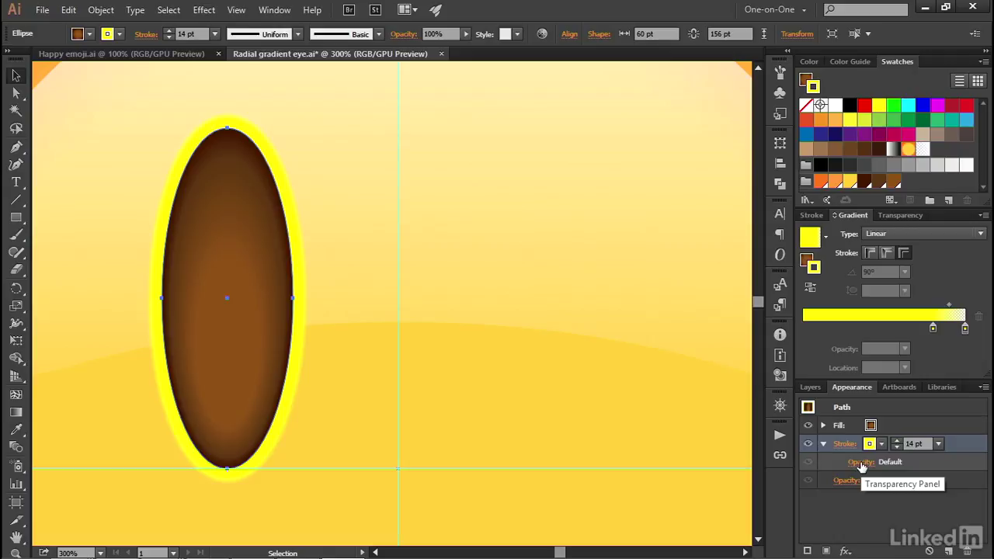
pyautogui.click(861, 464)
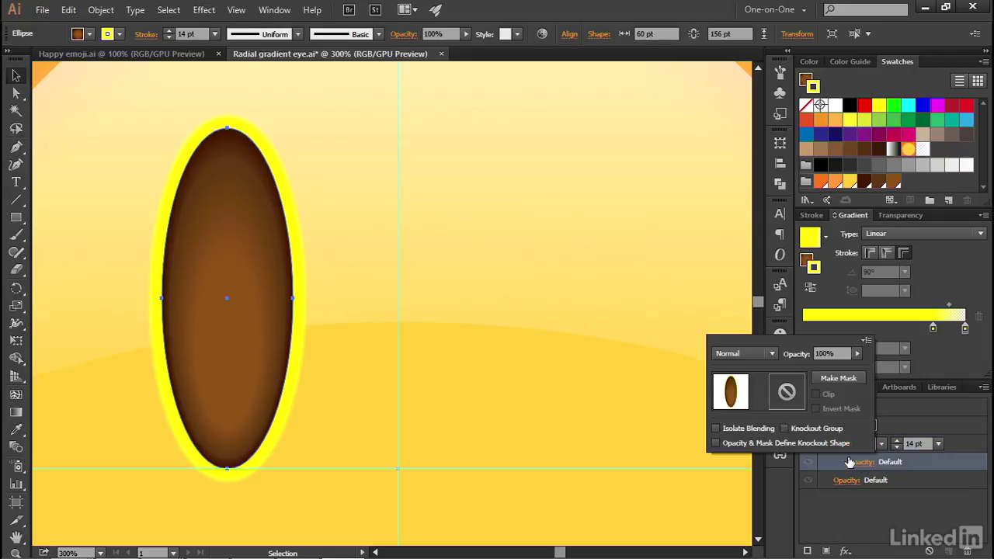
pyautogui.click(751, 355)
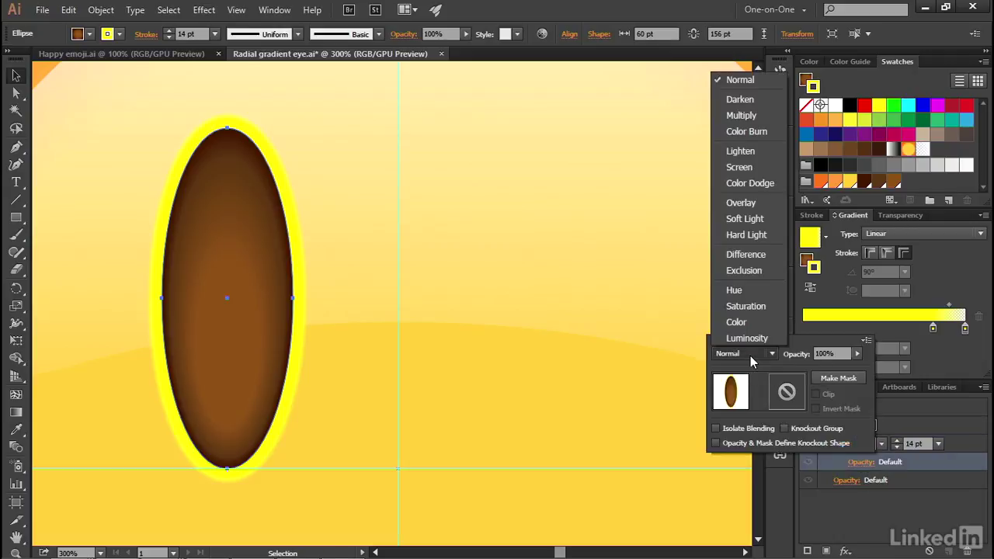
pyautogui.click(759, 168)
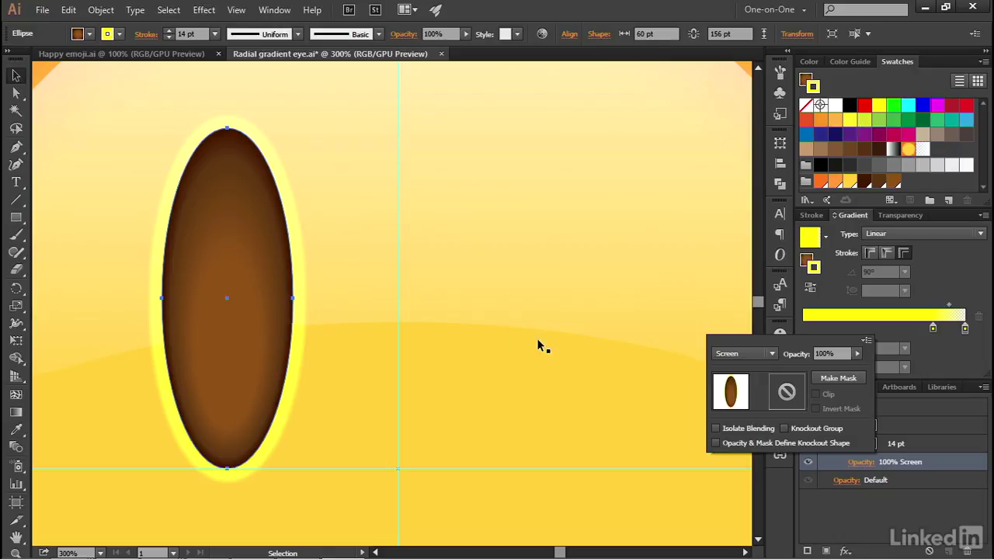
pyautogui.click(895, 431)
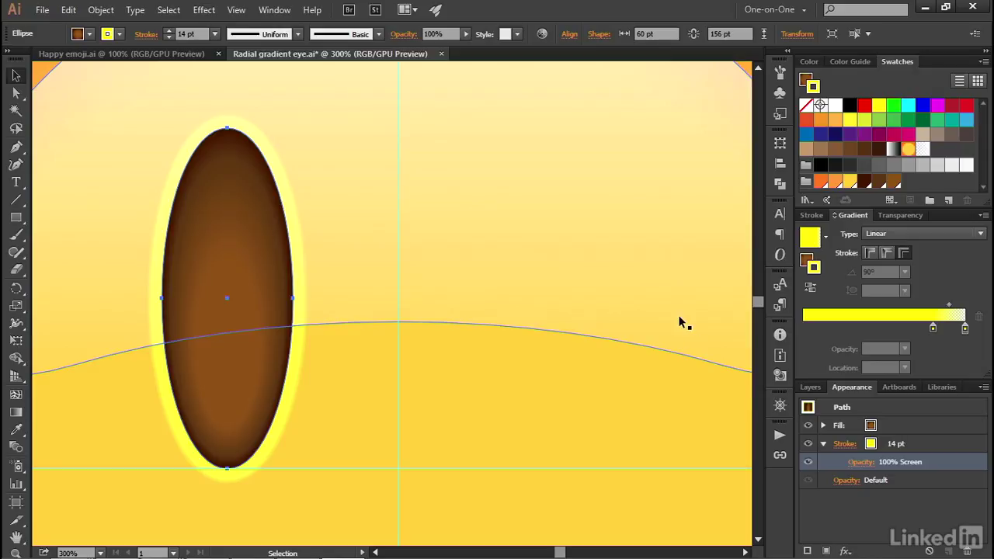
# Step: Add a Transform effect to the stroke only, moving it 1 pt vertically and slightly reducing its horizontal scale
pyautogui.click(952, 443)
pyautogui.click(846, 550)
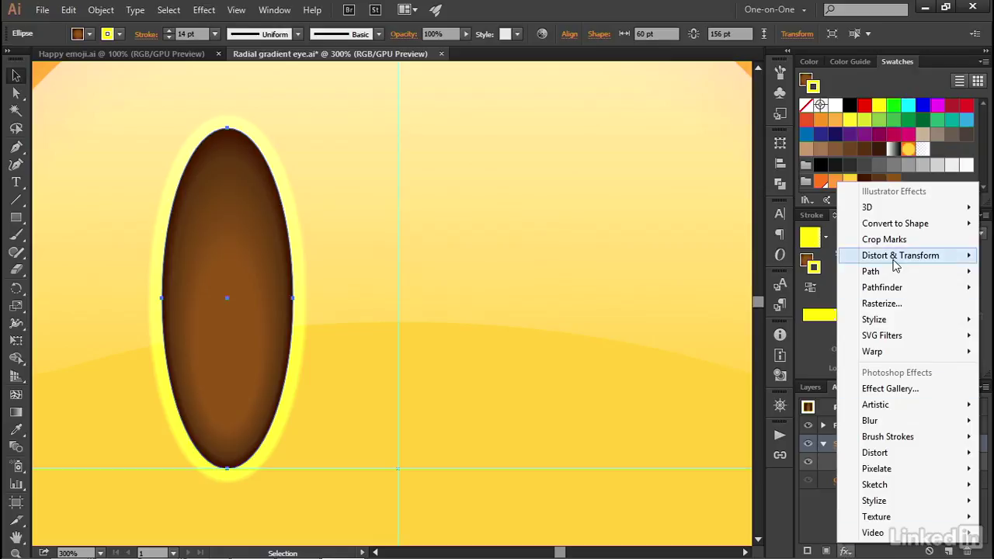
pyautogui.moveTo(893, 263)
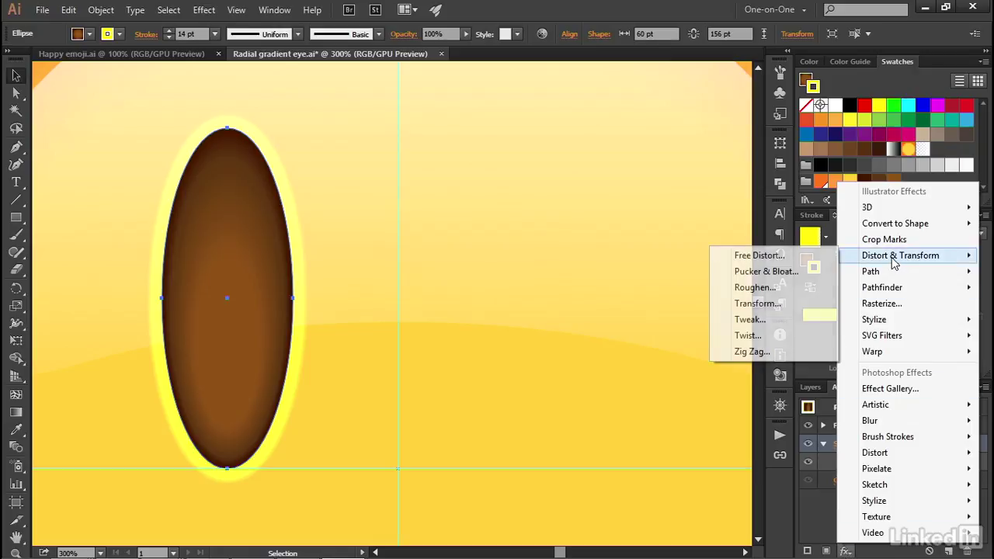
pyautogui.click(795, 302)
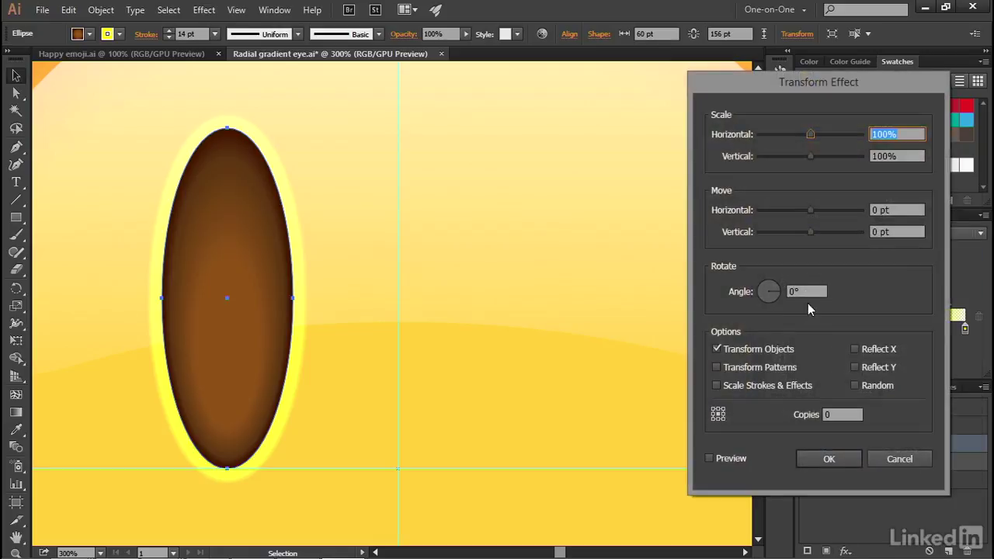
pyautogui.click(902, 230)
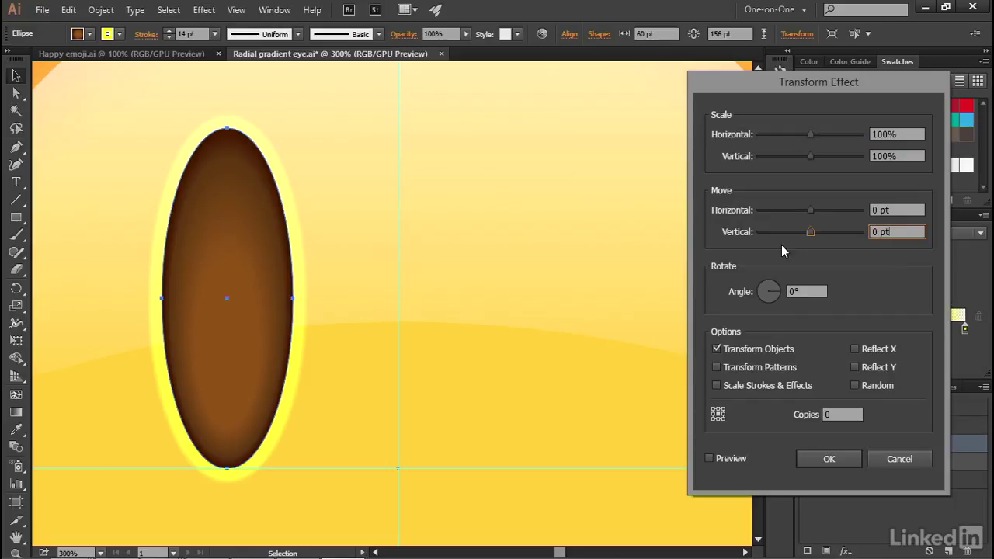
pyautogui.press('Up')
pyautogui.click(709, 459)
pyautogui.click(903, 133)
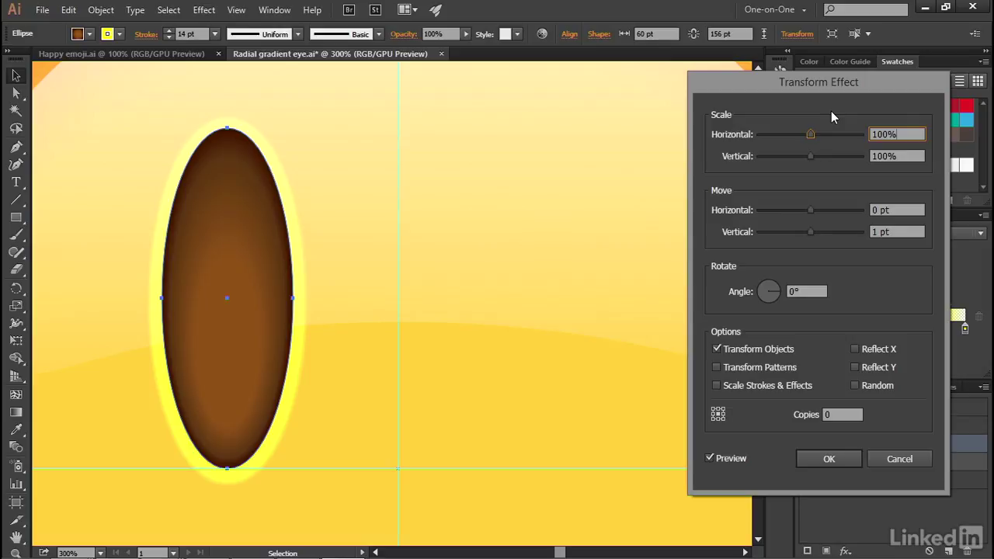
pyautogui.press('Down')
pyautogui.press('Right')
pyautogui.click(847, 457)
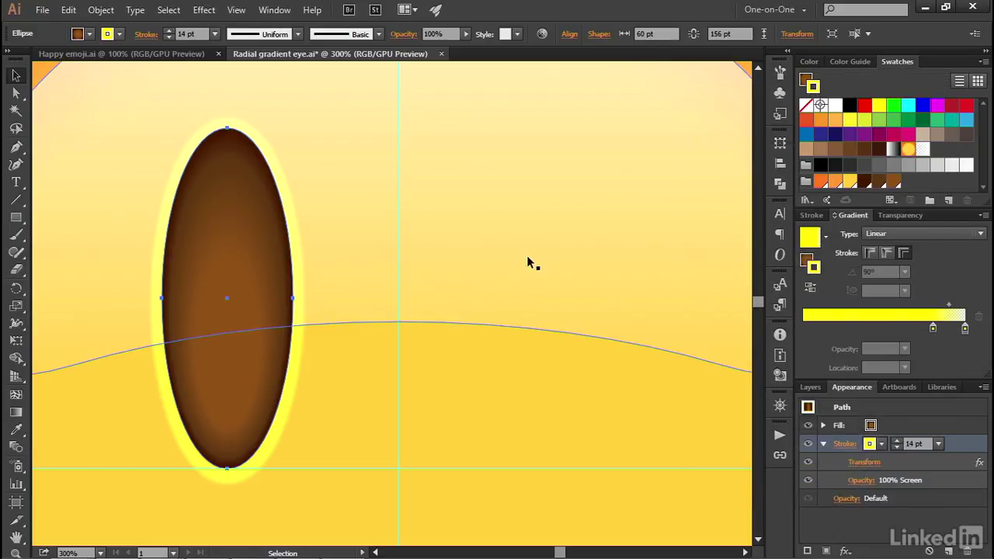
# Step: Save the eye's radial fill gradient as a new swatch named "Shades of brown"
pyautogui.click(806, 261)
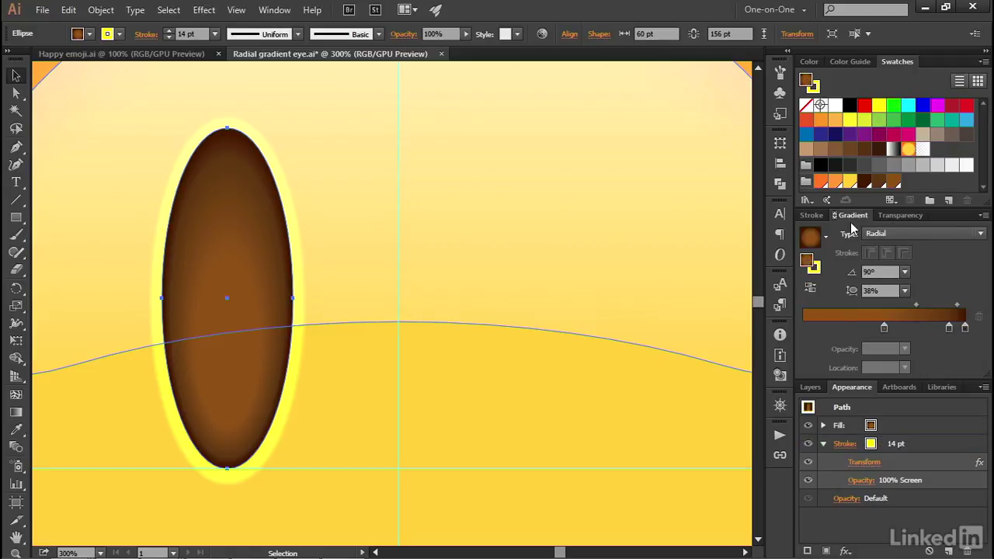
pyautogui.click(949, 202)
pyautogui.write('Shades of brown')
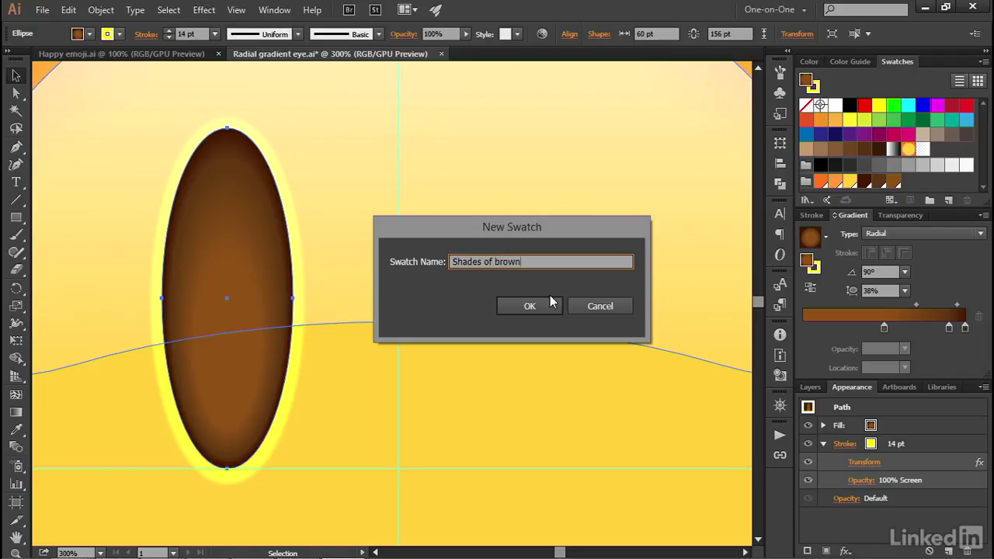
pyautogui.click(511, 306)
# Step: Save the eye's yellow stroke gradient as a new swatch named "Yellow to trans"
pyautogui.click(814, 270)
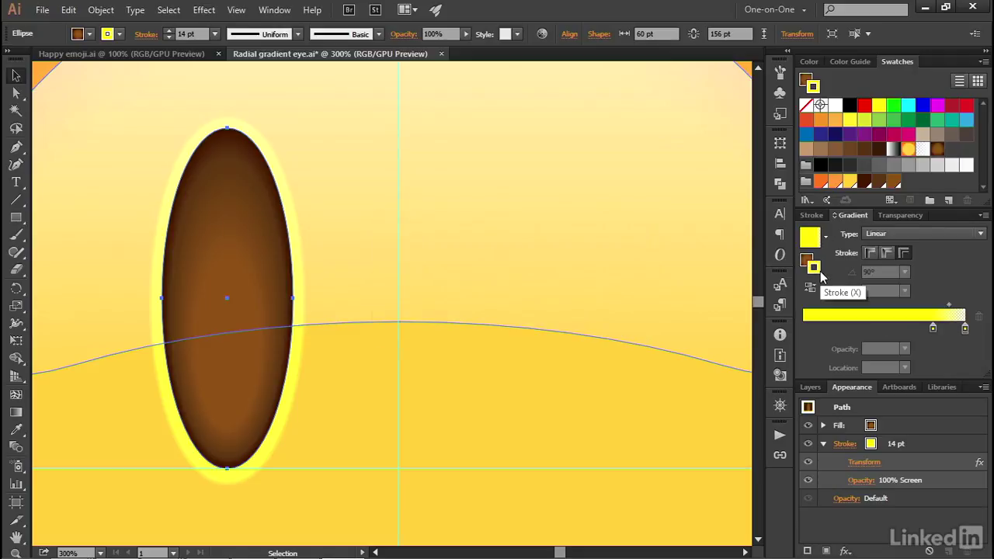
pyautogui.click(949, 202)
pyautogui.write('Yellow to trans')
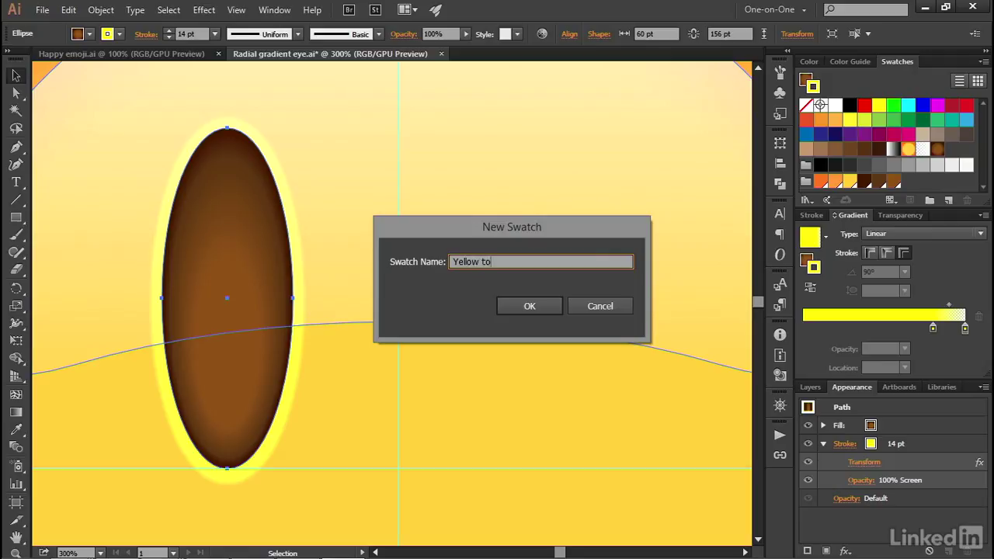
pyautogui.click(505, 306)
pyautogui.click(506, 308)
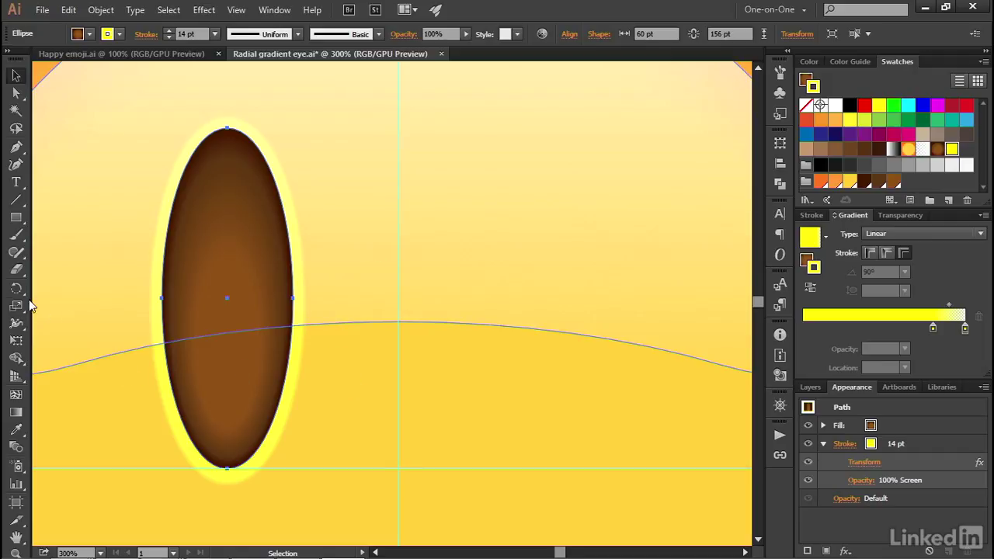
# Step: Reflect a copy of the eye across the vertical centre guide using the Vertical axis, and deselect it at 100% view
pyautogui.moveTo(17, 290); pyautogui.dragTo(98, 309)
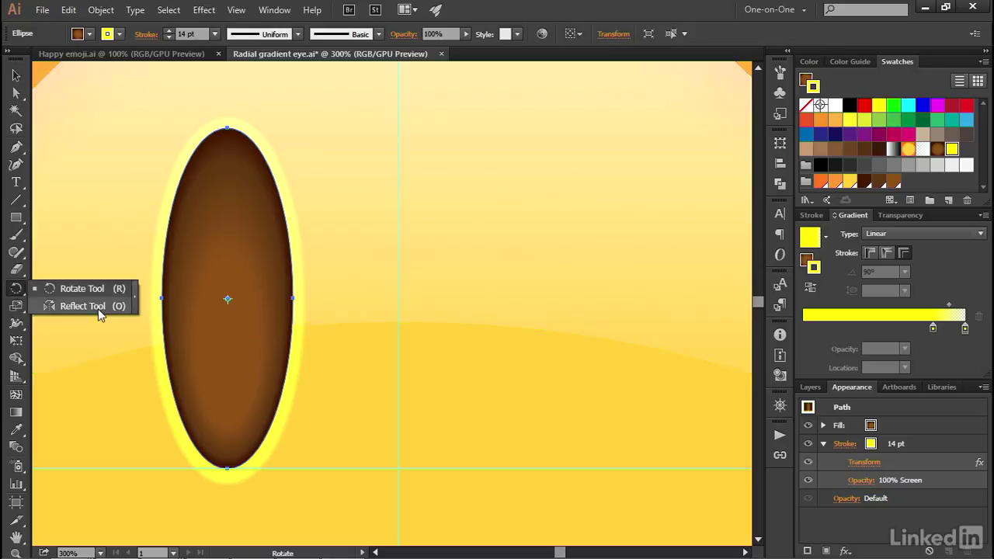
pyautogui.moveTo(98, 308); pyautogui.dragTo(96, 306)
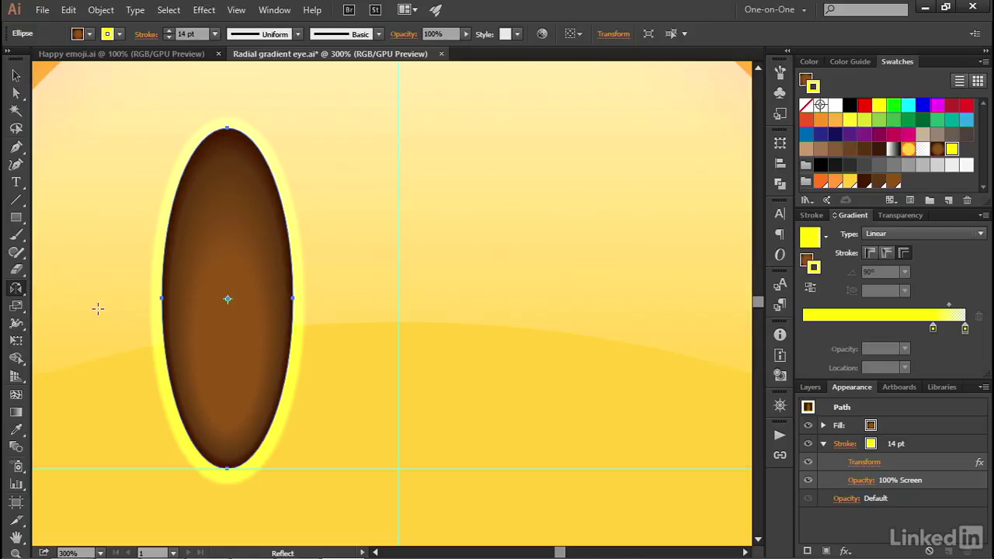
pyautogui.keyDown('alt'); pyautogui.click(398, 296); pyautogui.keyUp('alt')
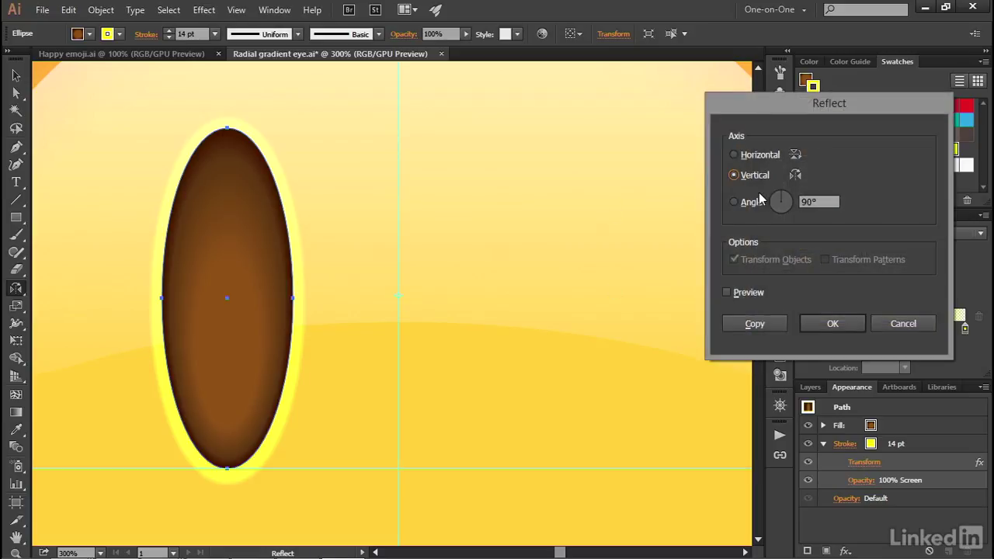
pyautogui.click(751, 293)
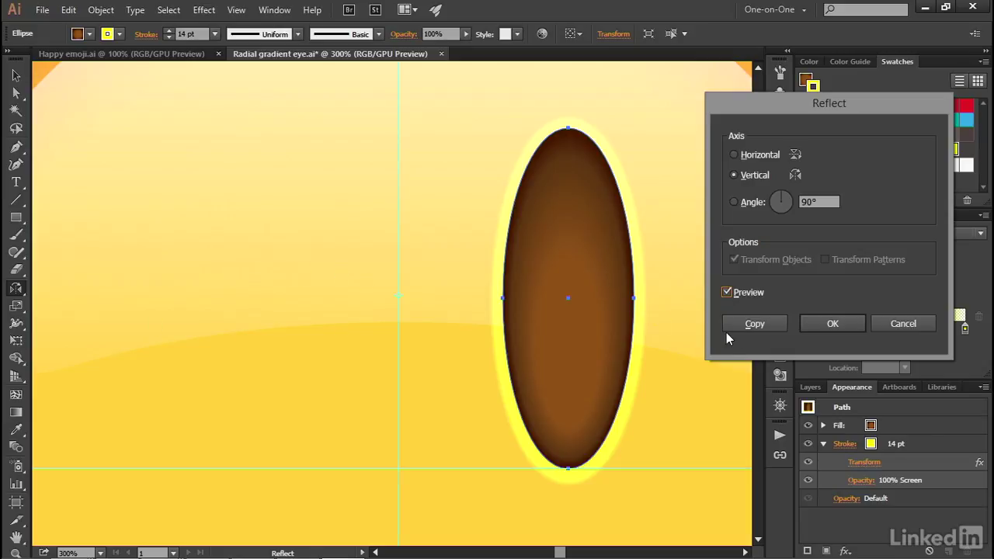
pyautogui.click(750, 327)
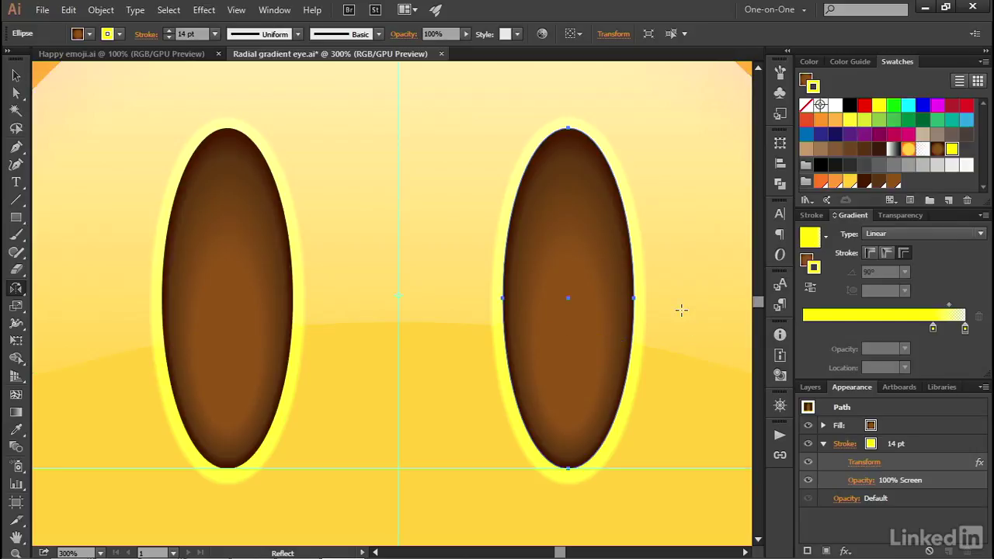
pyautogui.hotkey('ctrl', '1')
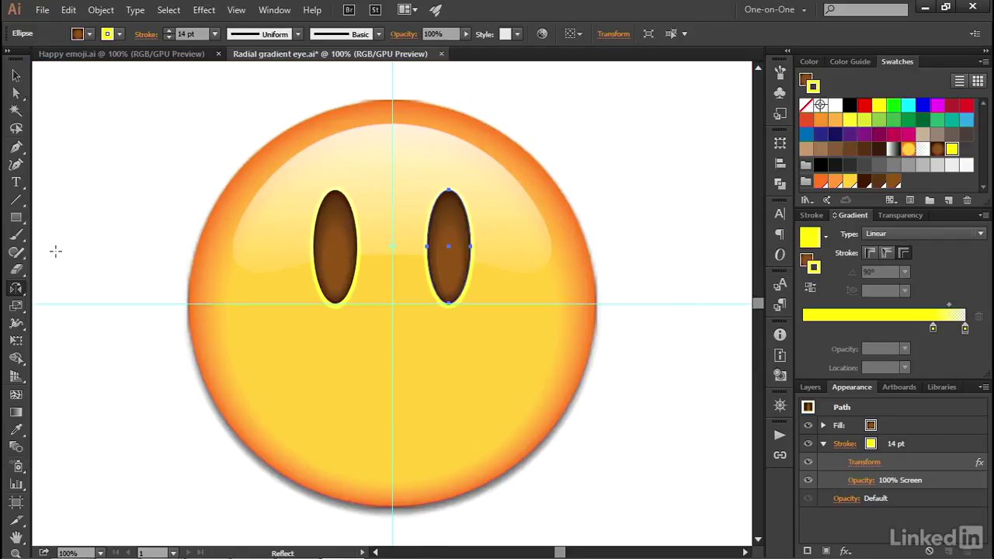
pyautogui.press('v')
pyautogui.click(130, 230)
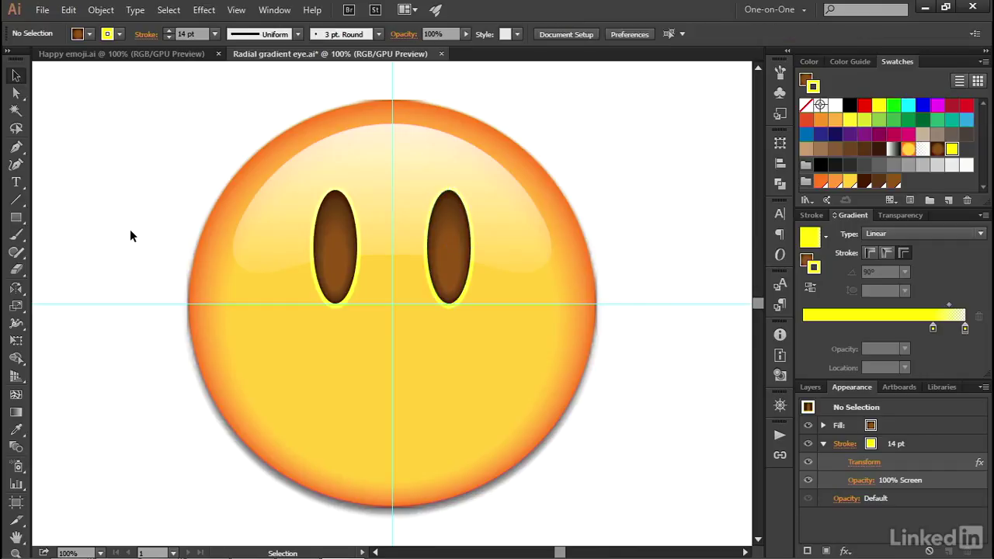